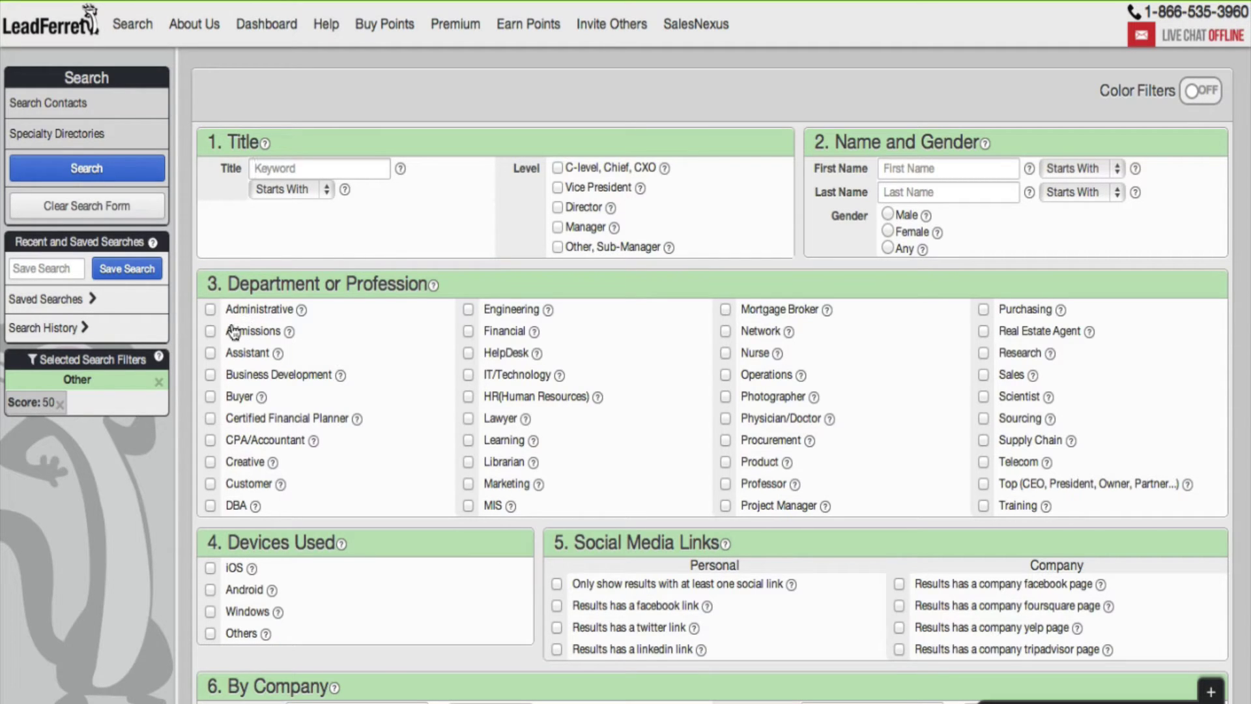
Add Admissions to the profession filters and run the contact search.
click(210, 332)
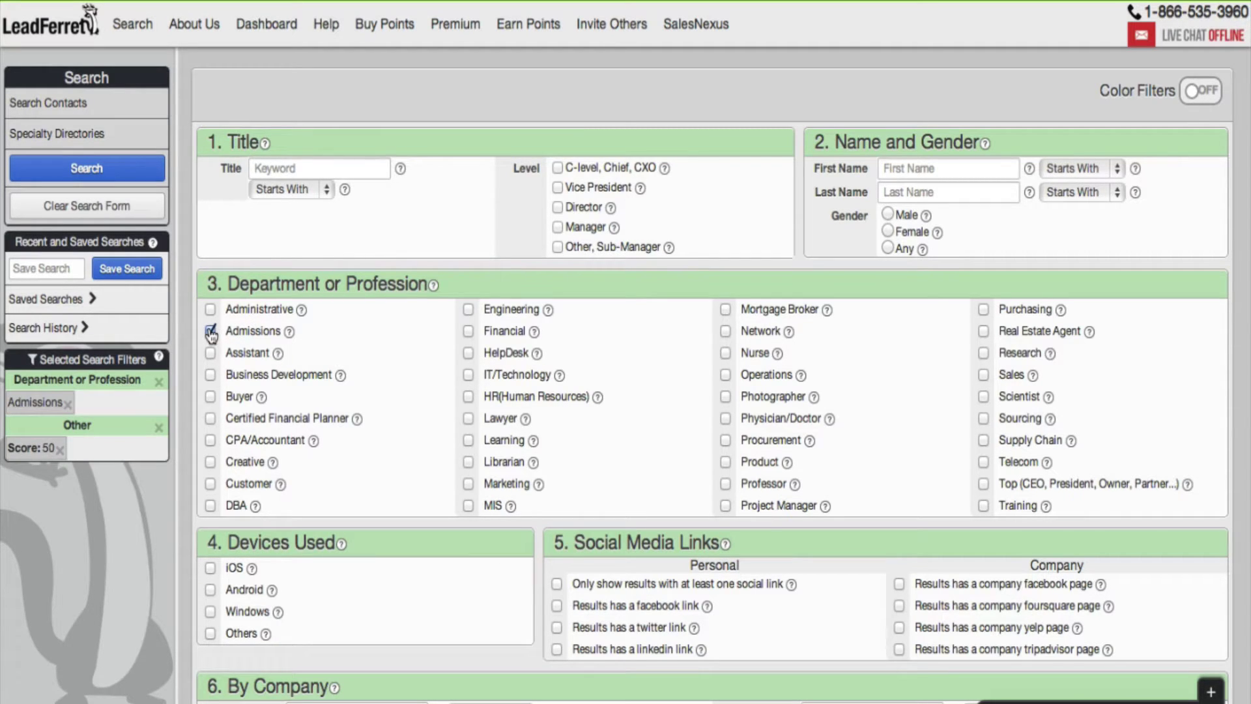
click(116, 171)
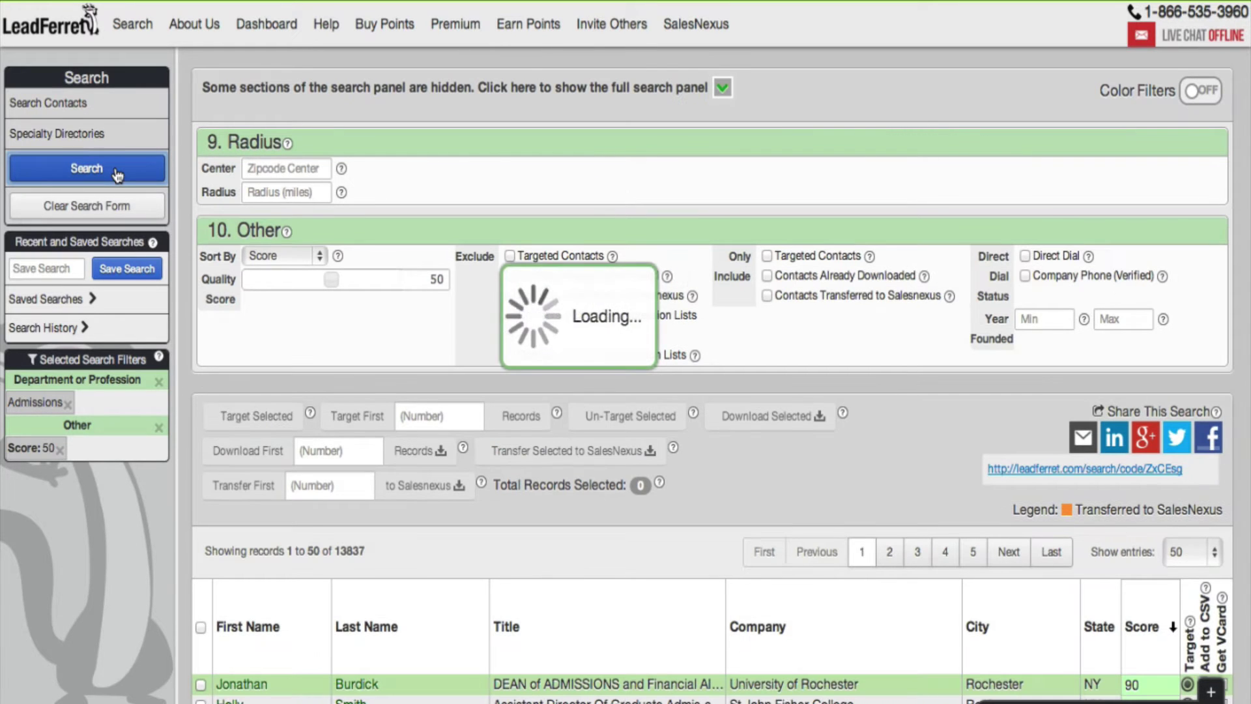
scroll(201, 499, down, 5)
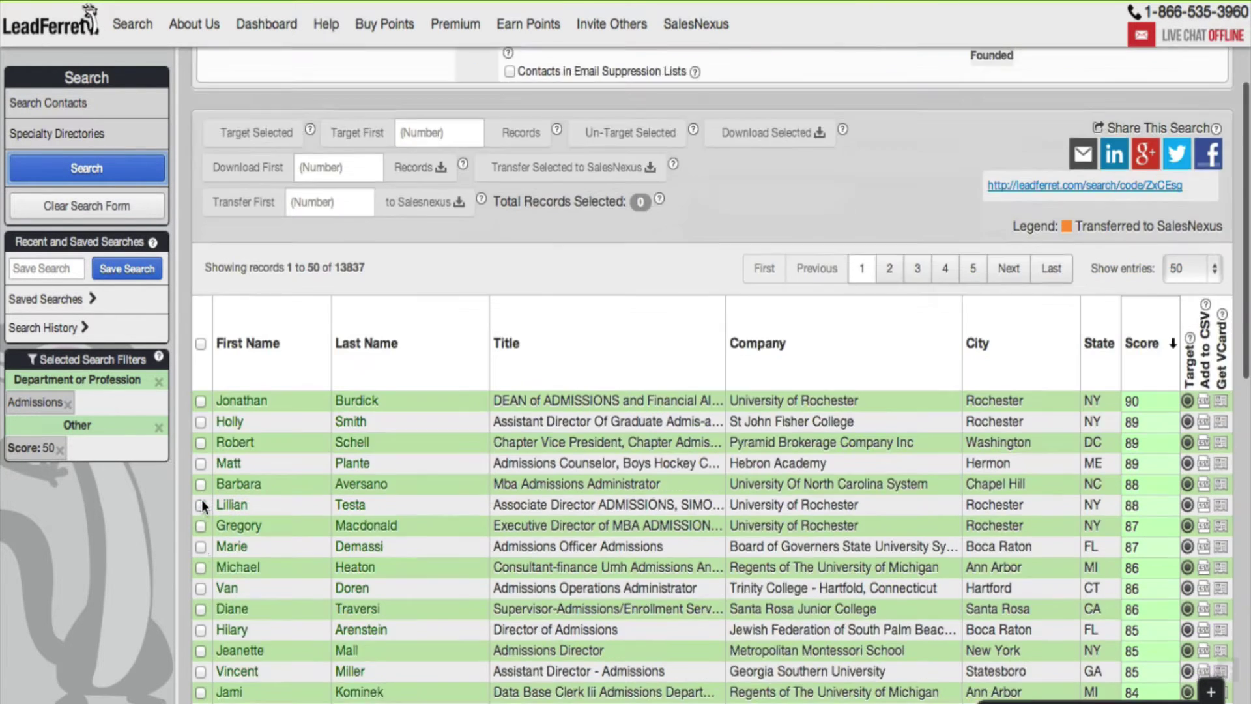
scroll(201, 499, down, 3)
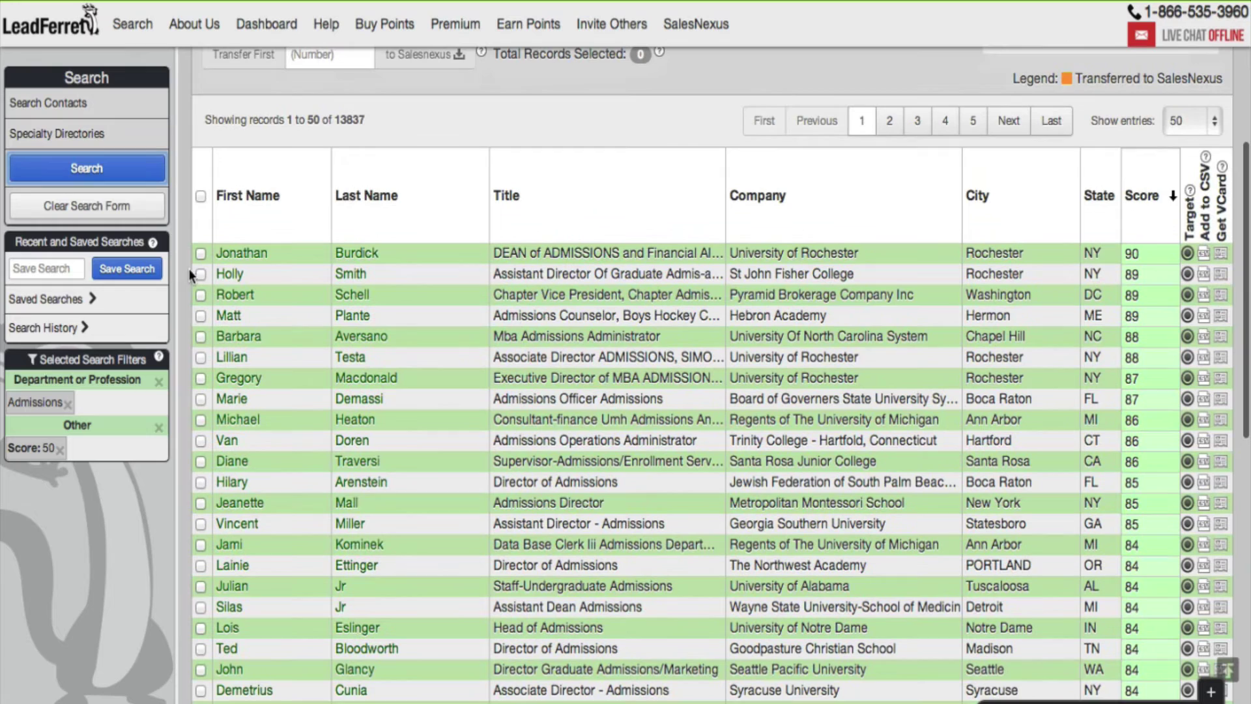
Tick the eight top-scoring results (scores 87–90) so 8 records are selected.
click(201, 252)
click(201, 274)
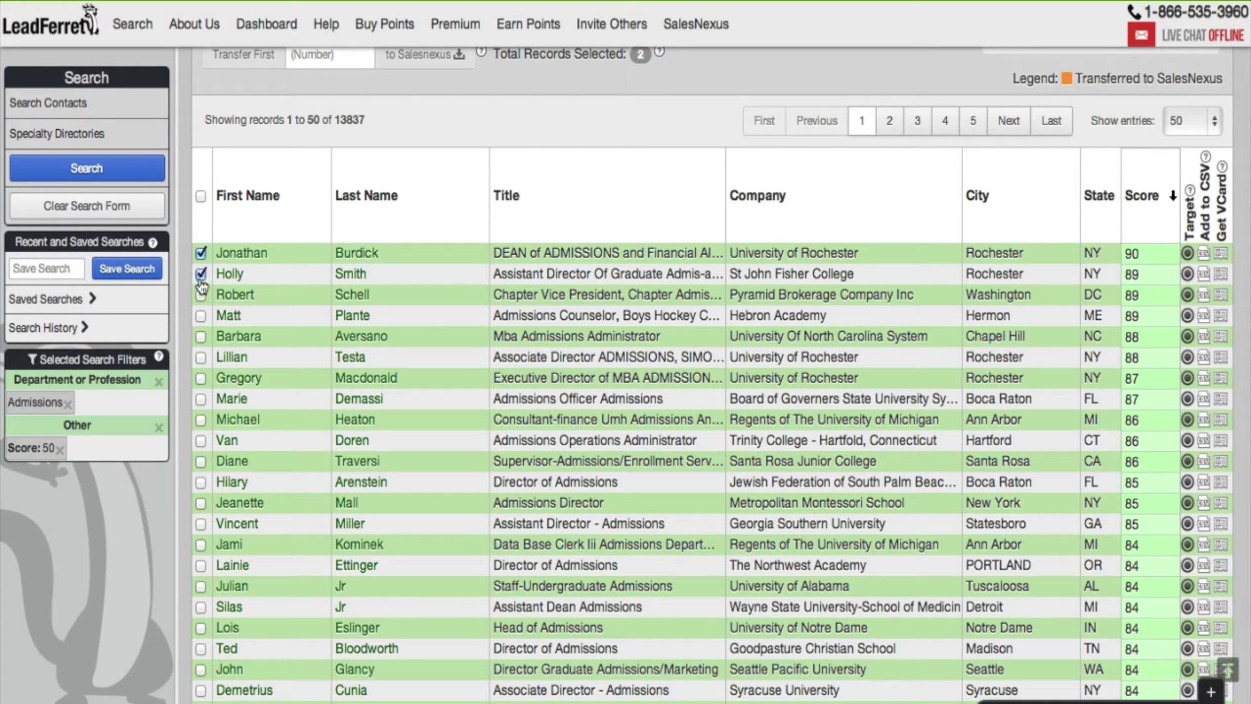
click(201, 295)
click(201, 316)
click(200, 336)
click(201, 357)
click(201, 378)
click(200, 399)
scroll(202, 405, up, 3)
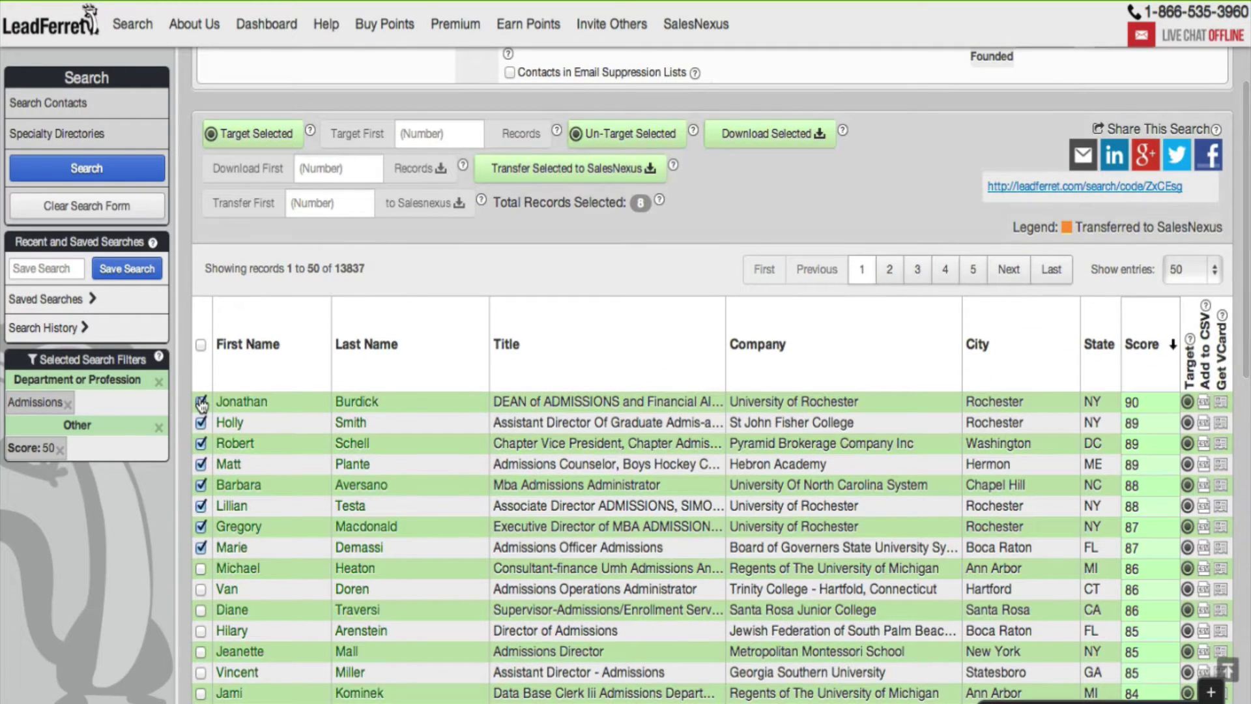
Add the eight checked contacts to a new named target list called 'test00'.
click(228, 141)
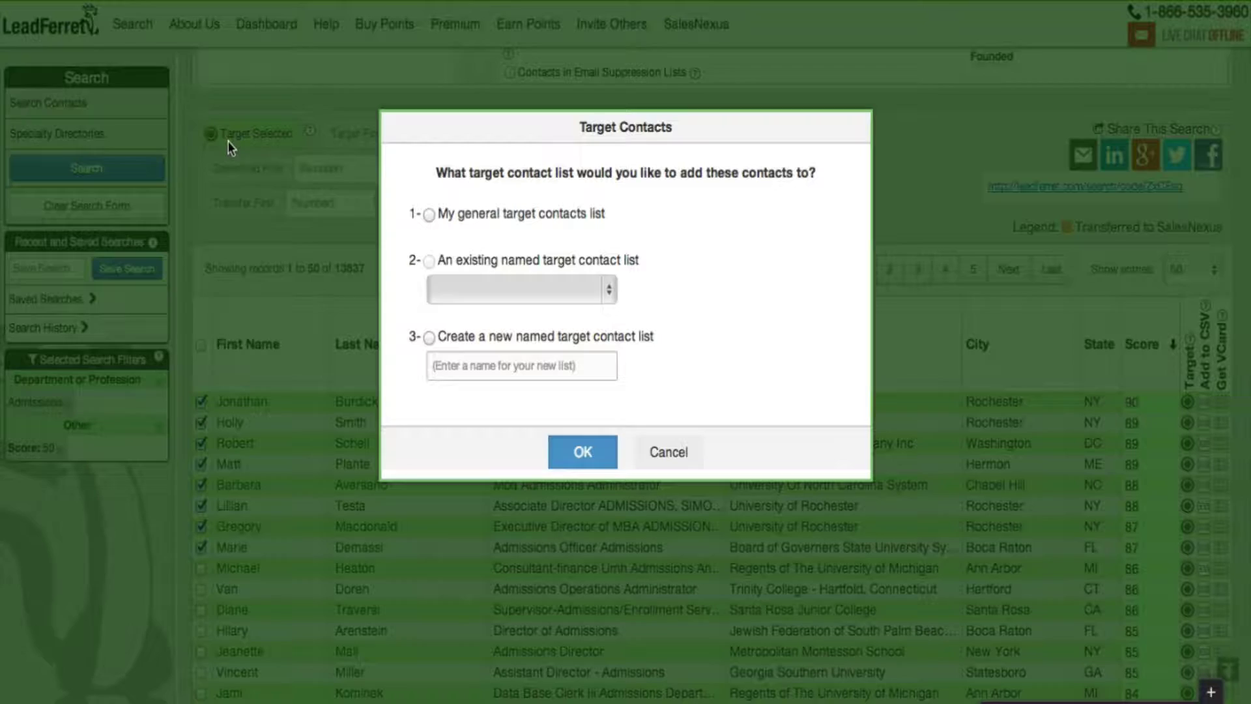
click(429, 338)
click(473, 378)
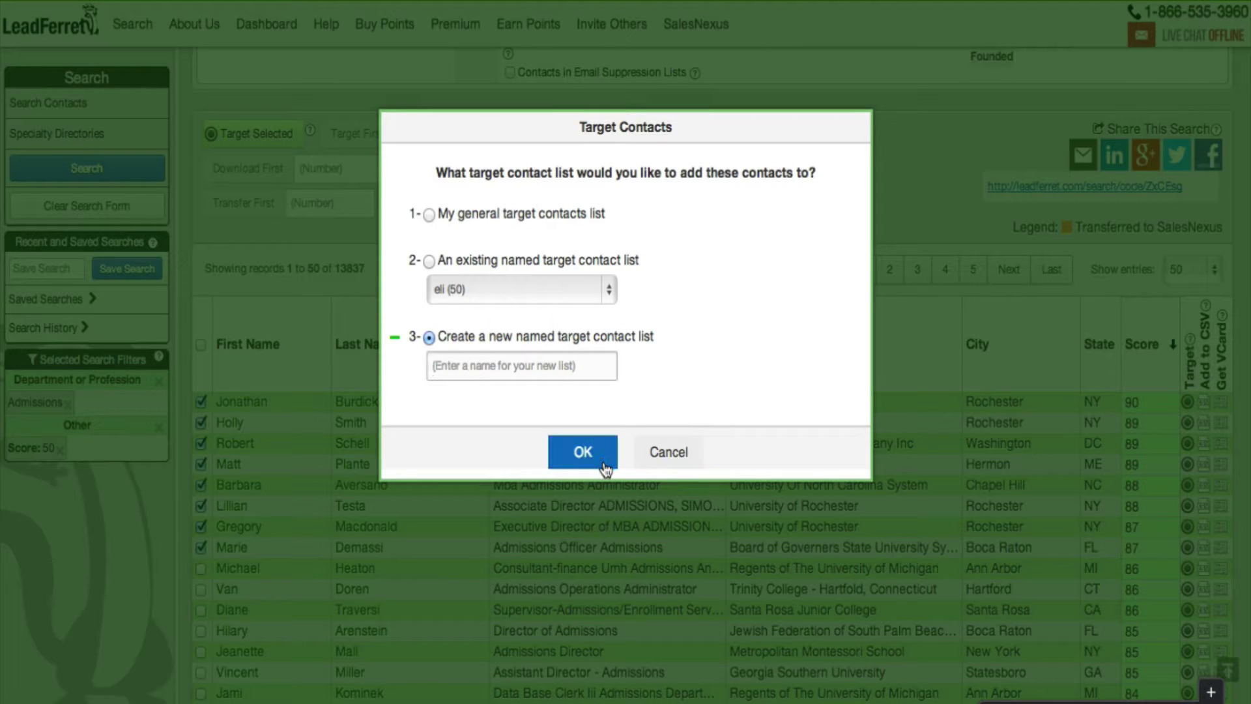
text(test)
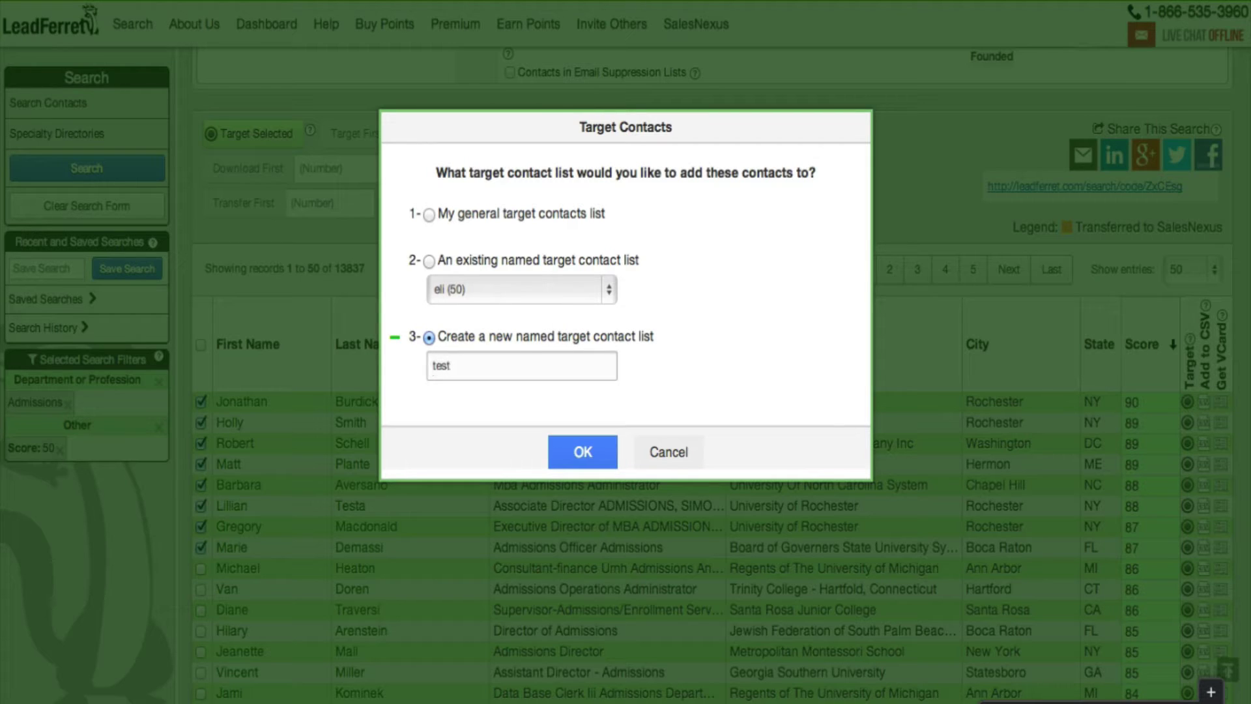
text(00)
click(587, 452)
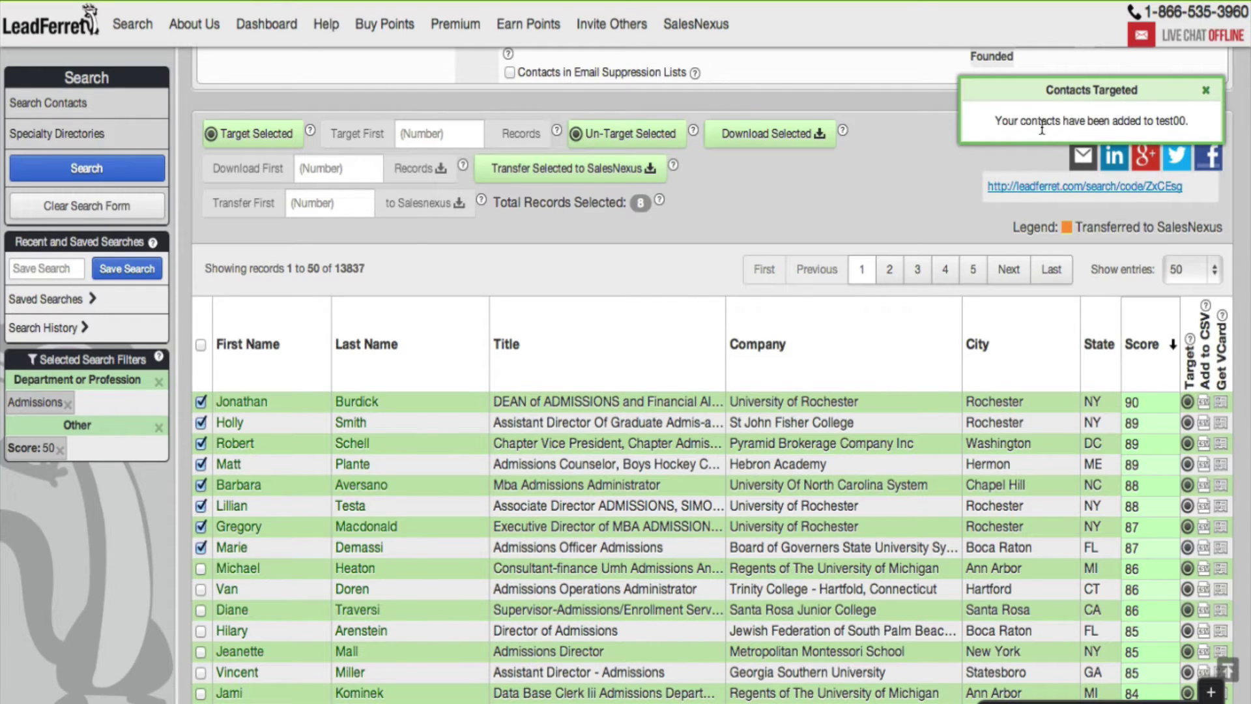
mouse_move(256, 51)
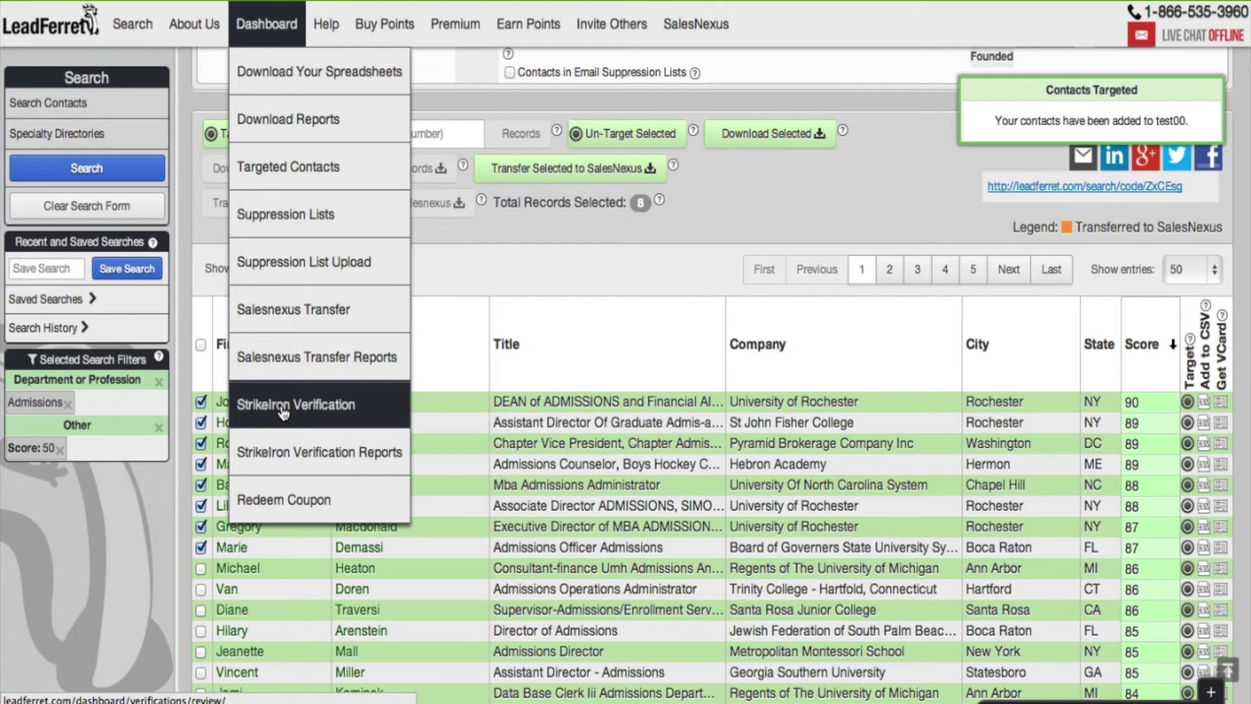
On StrikeIron Verification, pick the 8-record test00 list and agree to spend 8 points.
click(357, 409)
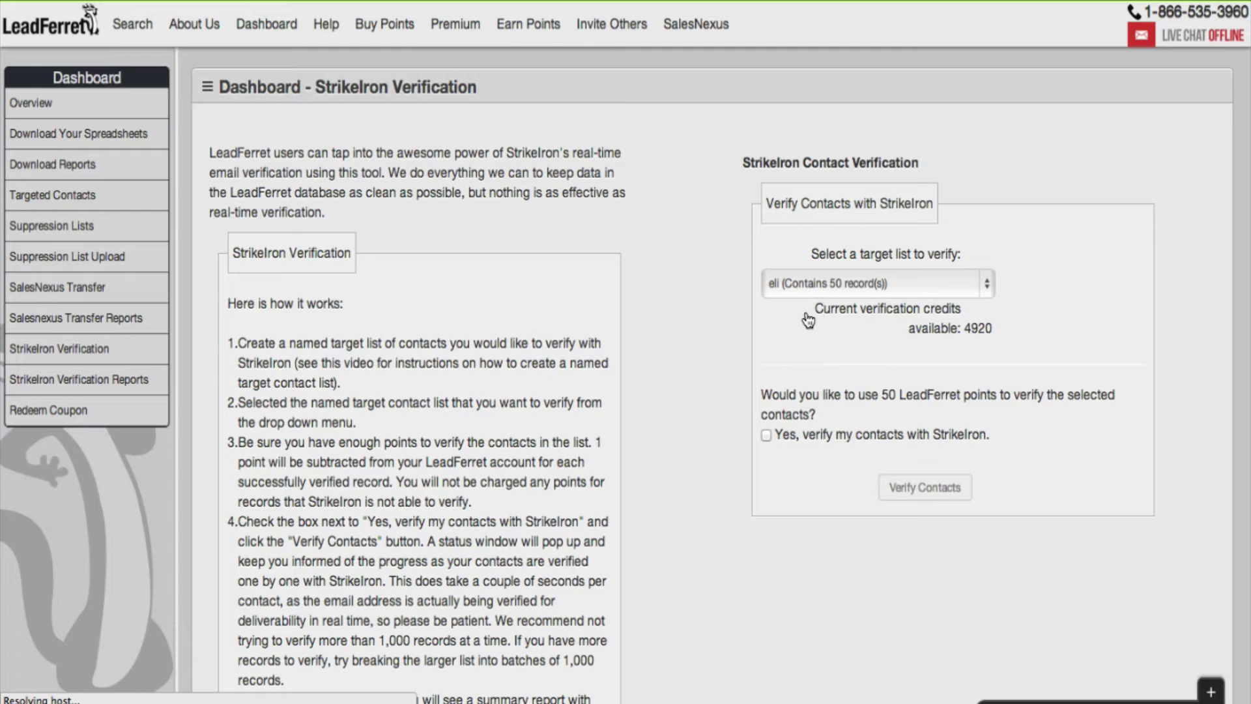
click(972, 284)
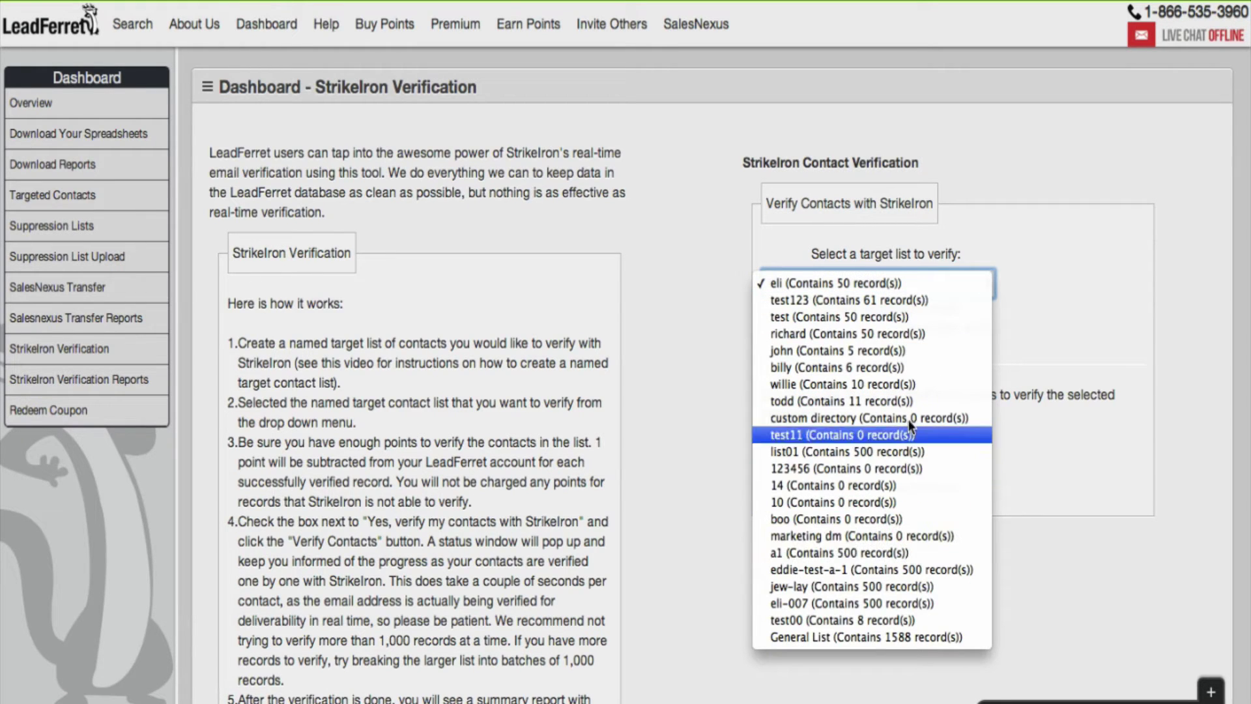
click(841, 620)
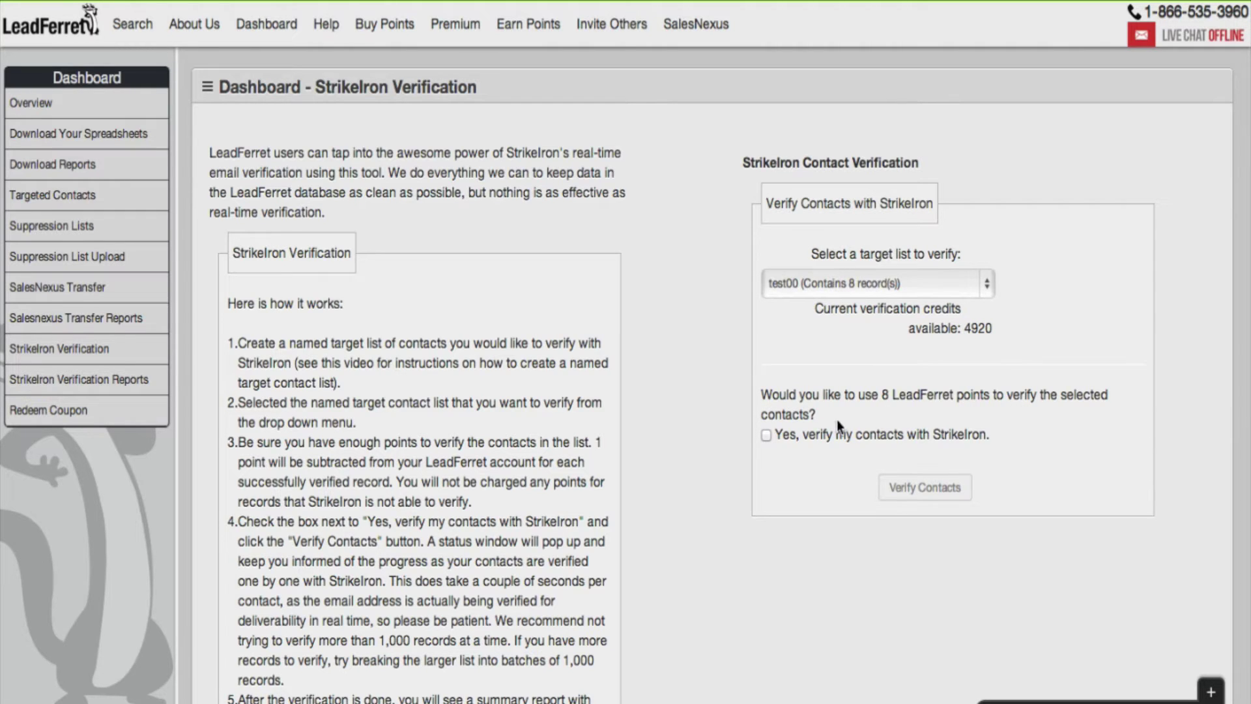
click(767, 437)
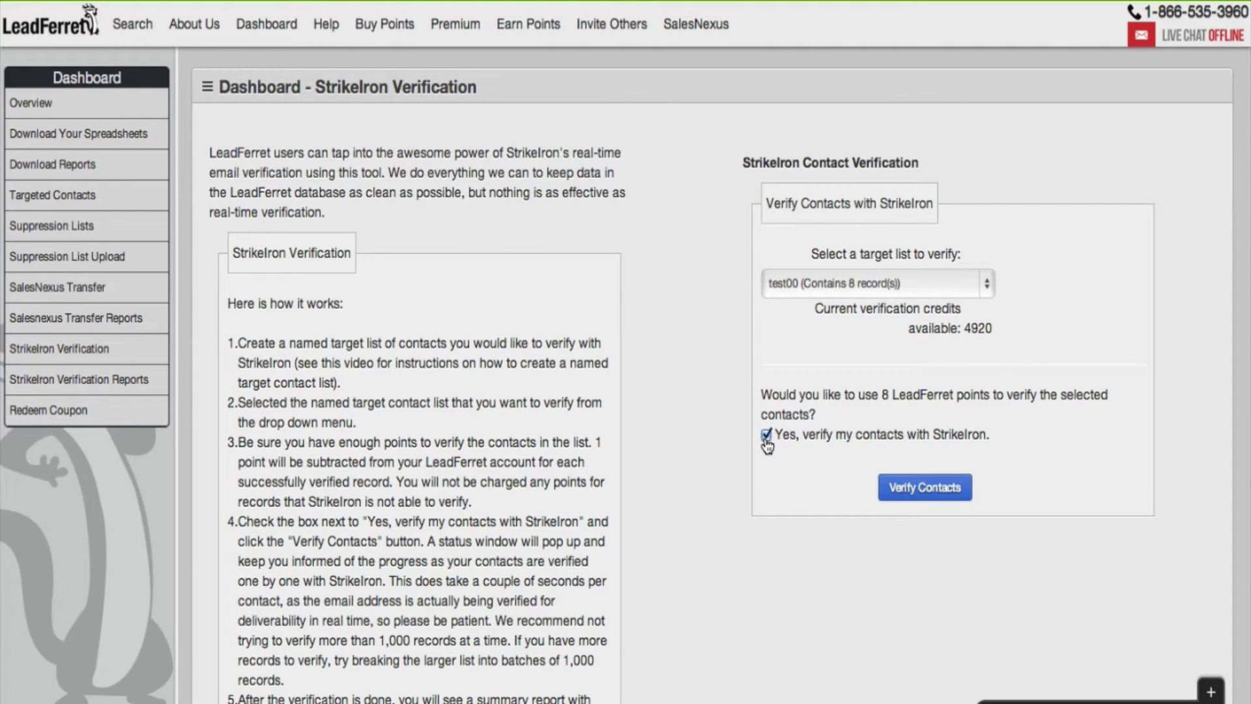
scroll(847, 466, down, 1)
Verify the test00 contacts and, once at 100%, open the full verification report.
click(925, 485)
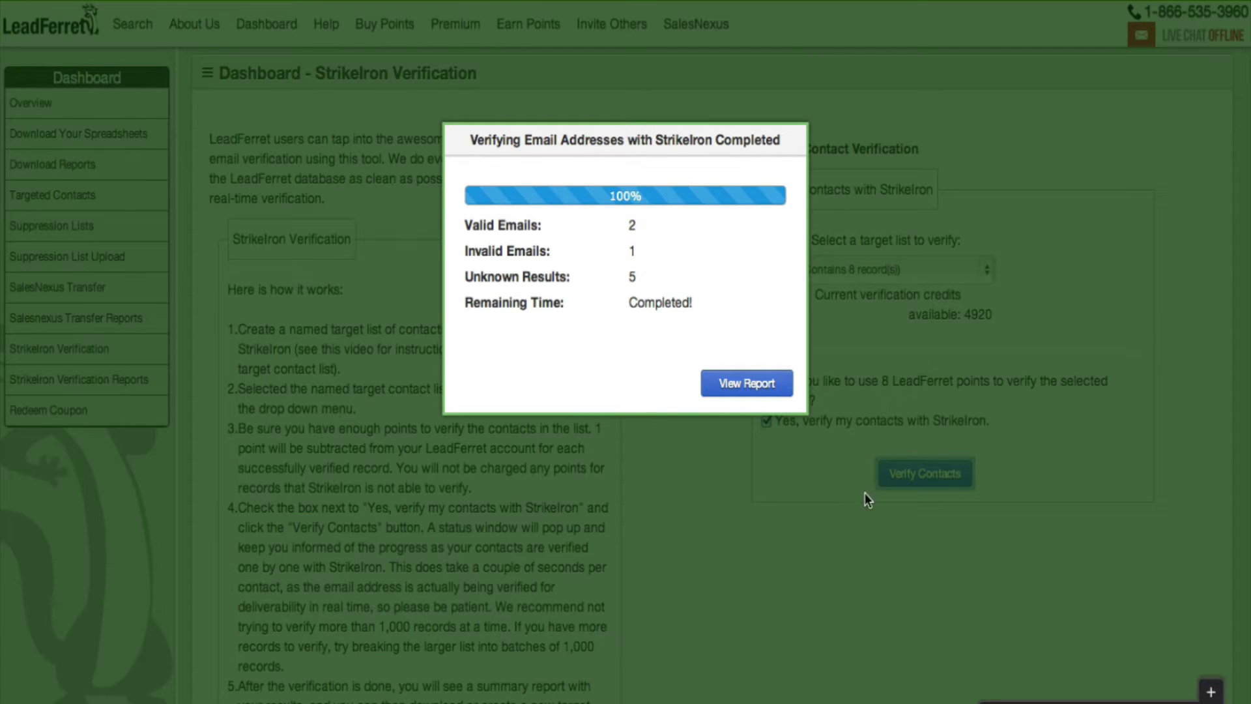
click(751, 392)
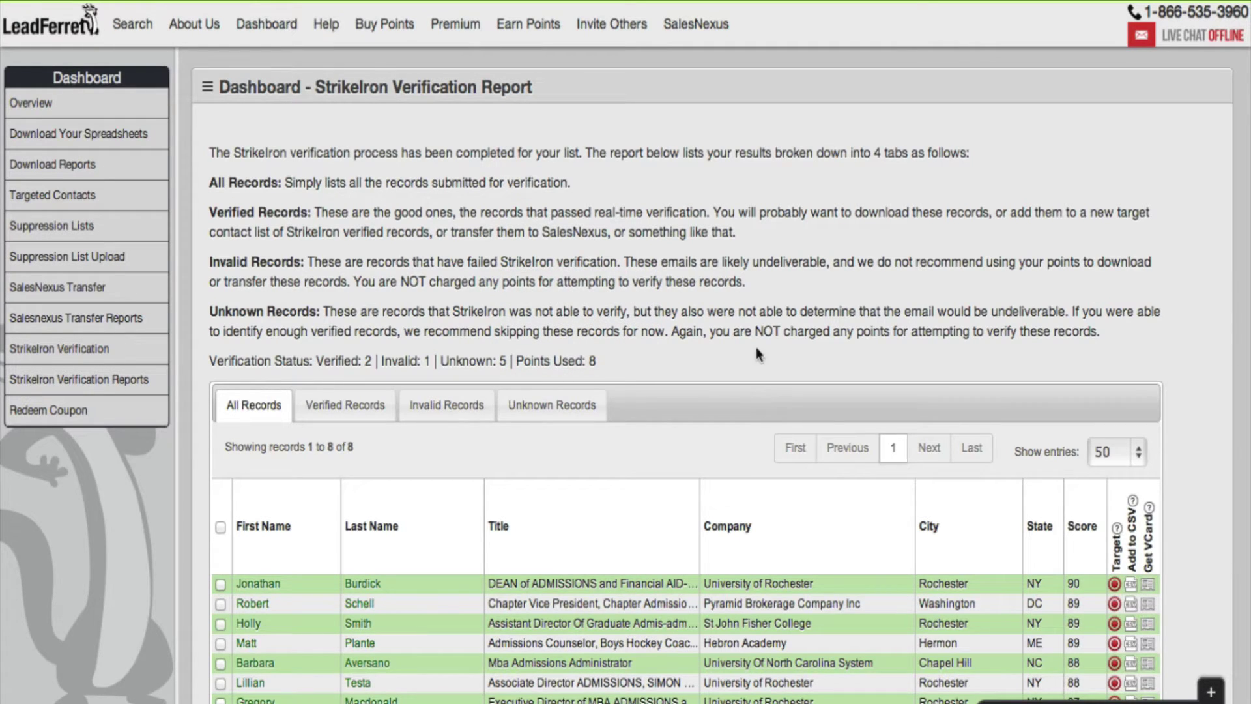
Step through the Verified, Invalid and Unknown Records tabs, ending on the two verified contacts.
scroll(760, 296, down, 2)
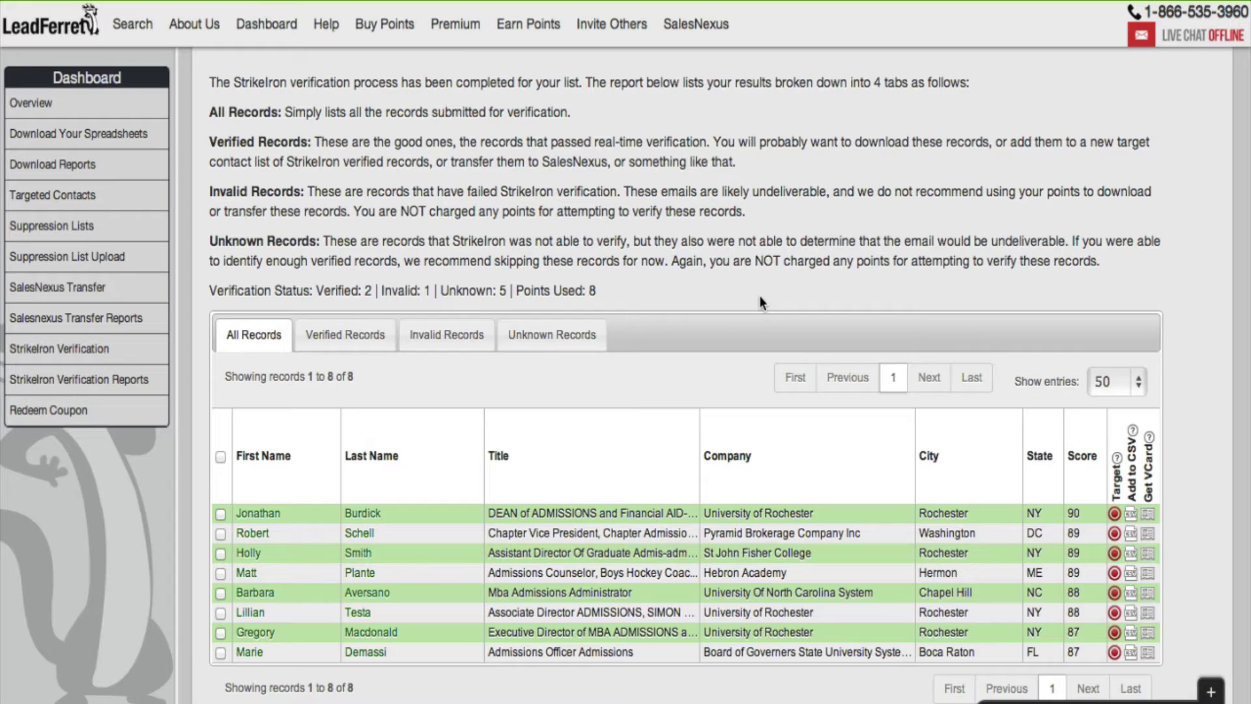
click(340, 335)
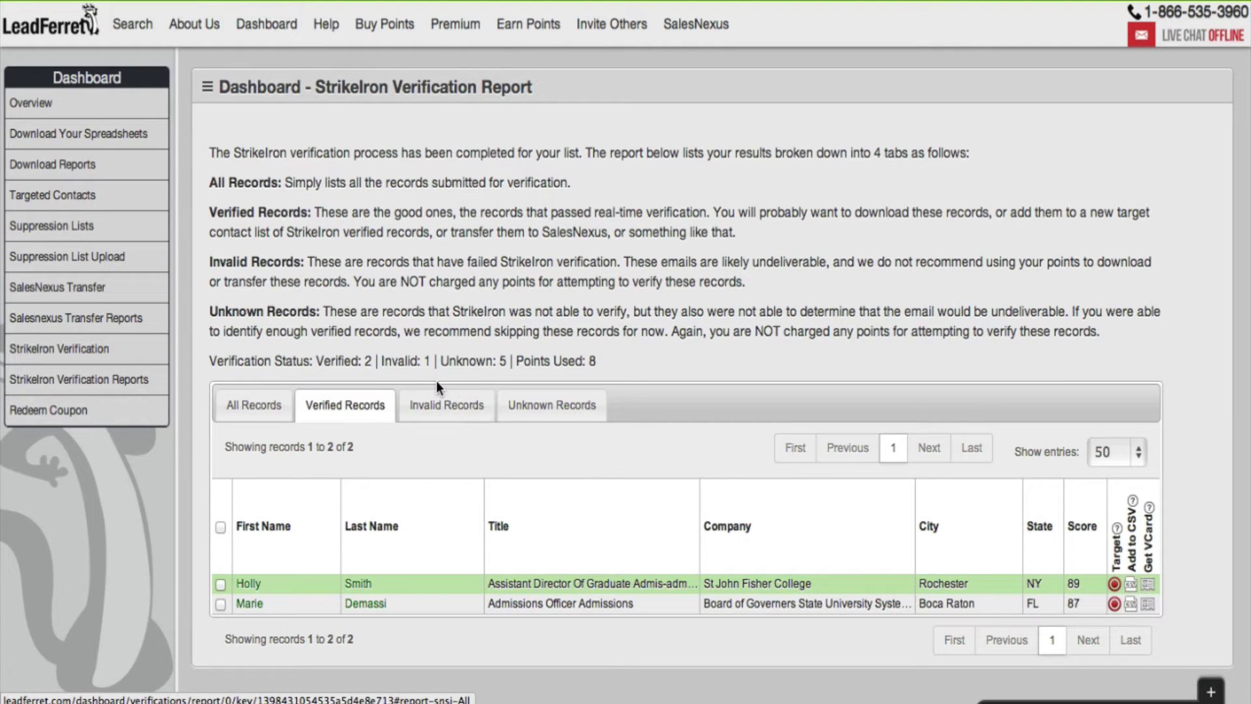
click(439, 404)
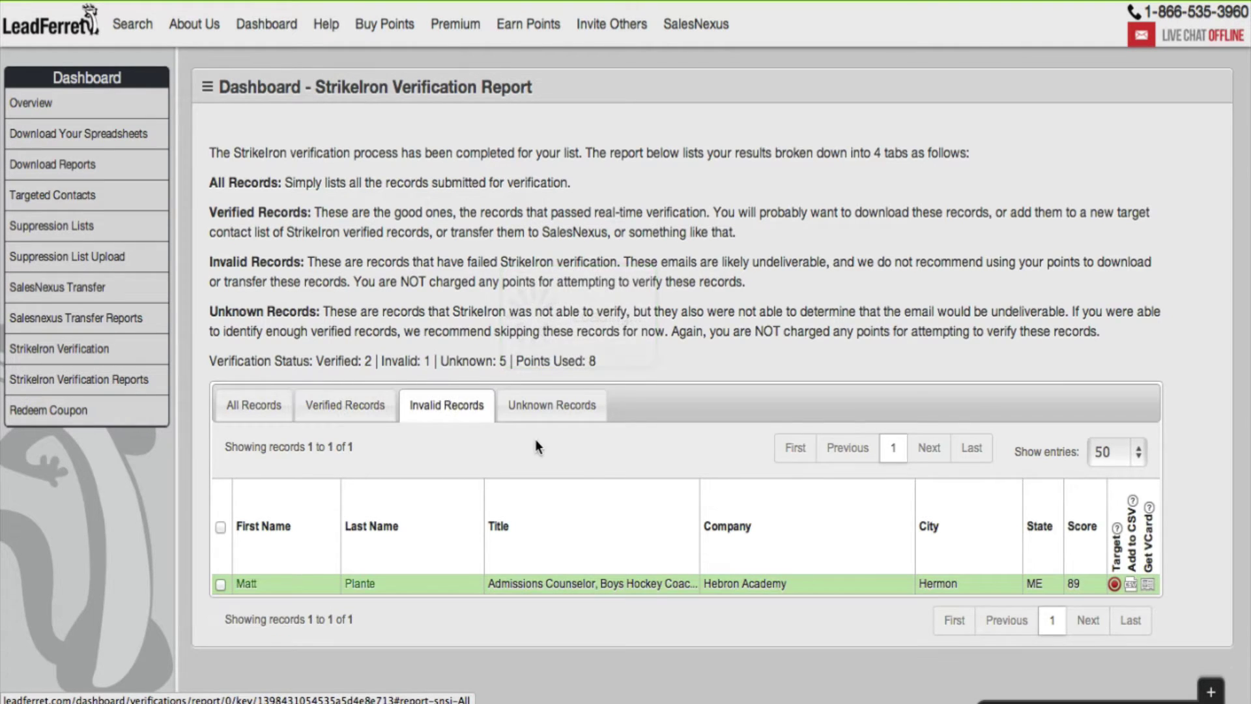
click(537, 415)
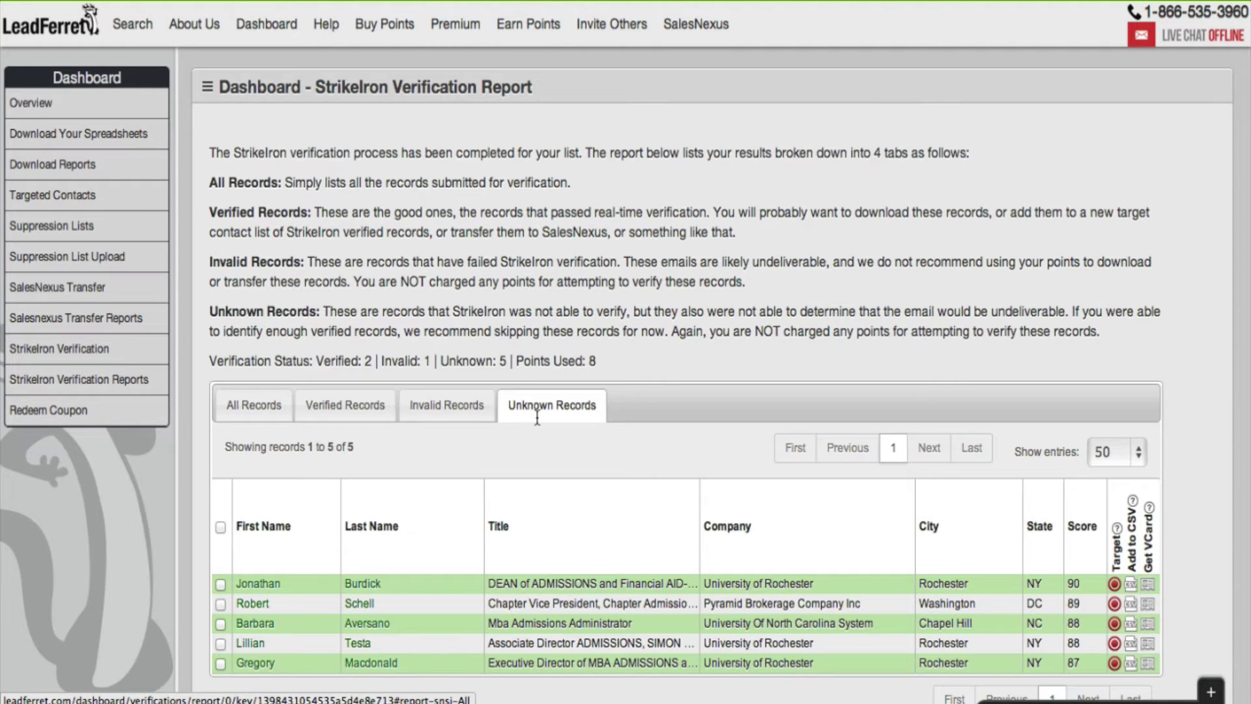
click(335, 405)
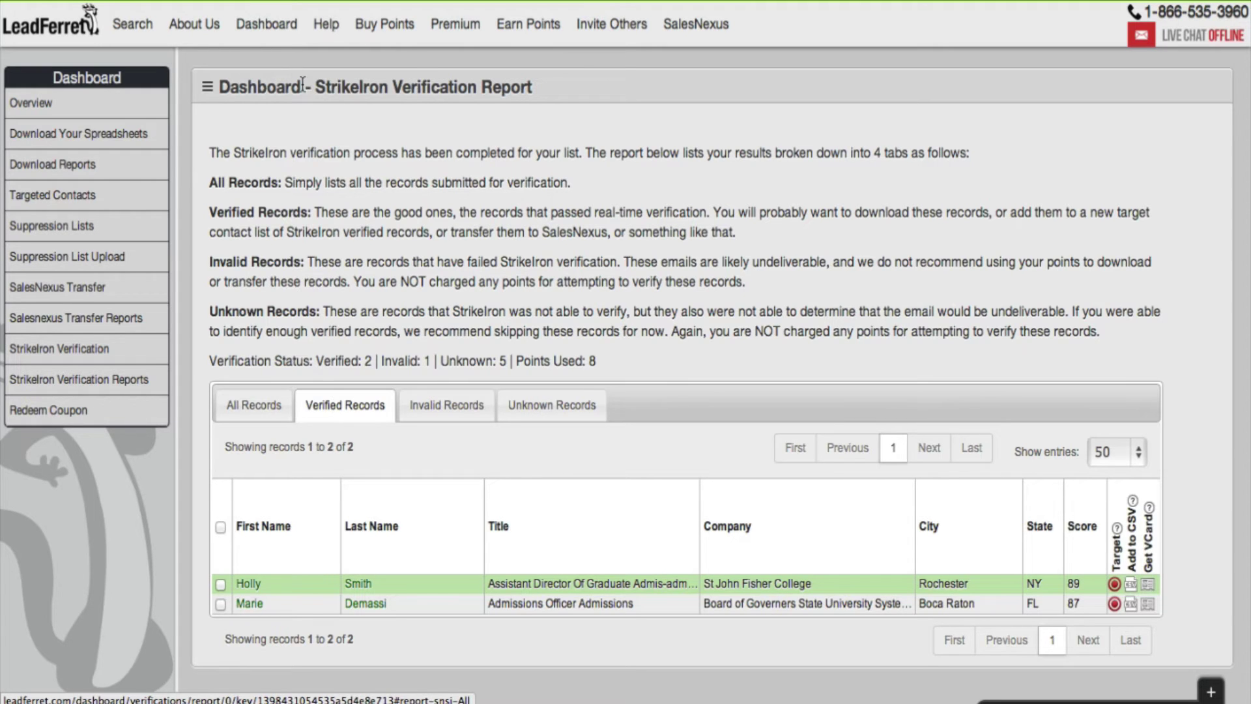
mouse_move(266, 23)
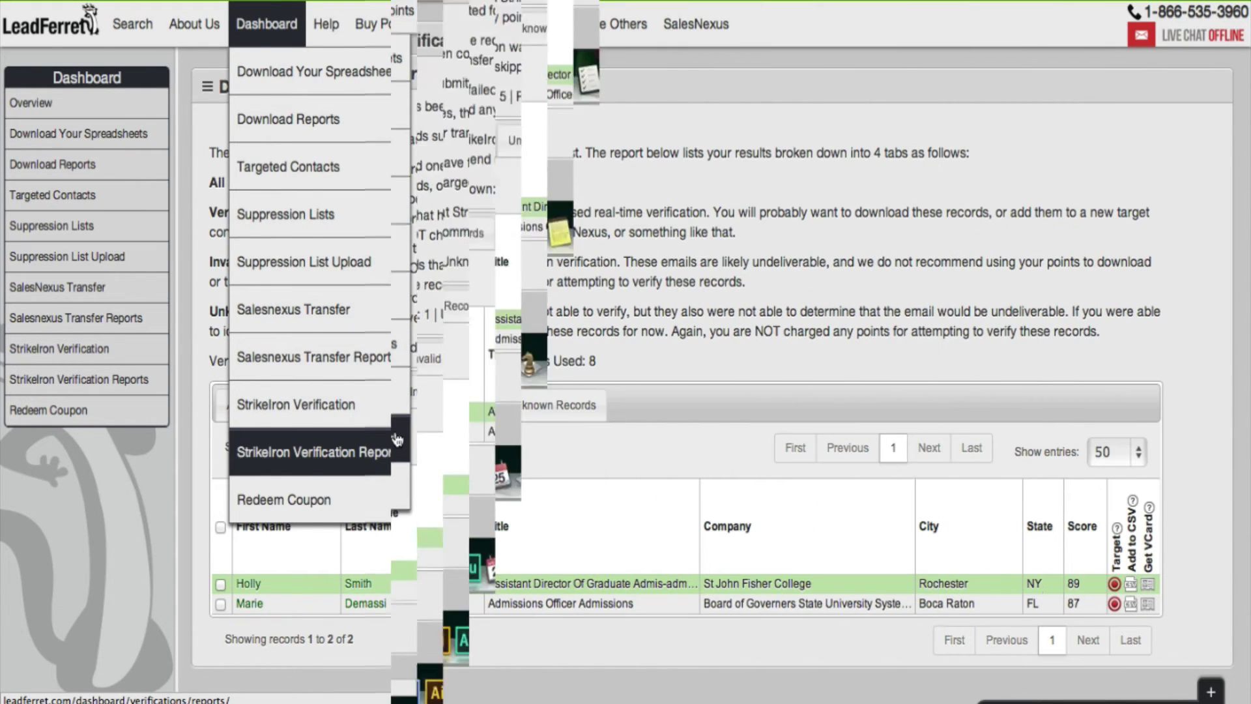
From StrikeIron Verification Reports, load the Apr 25 2014 06:04 AM verification's eight records.
click(397, 453)
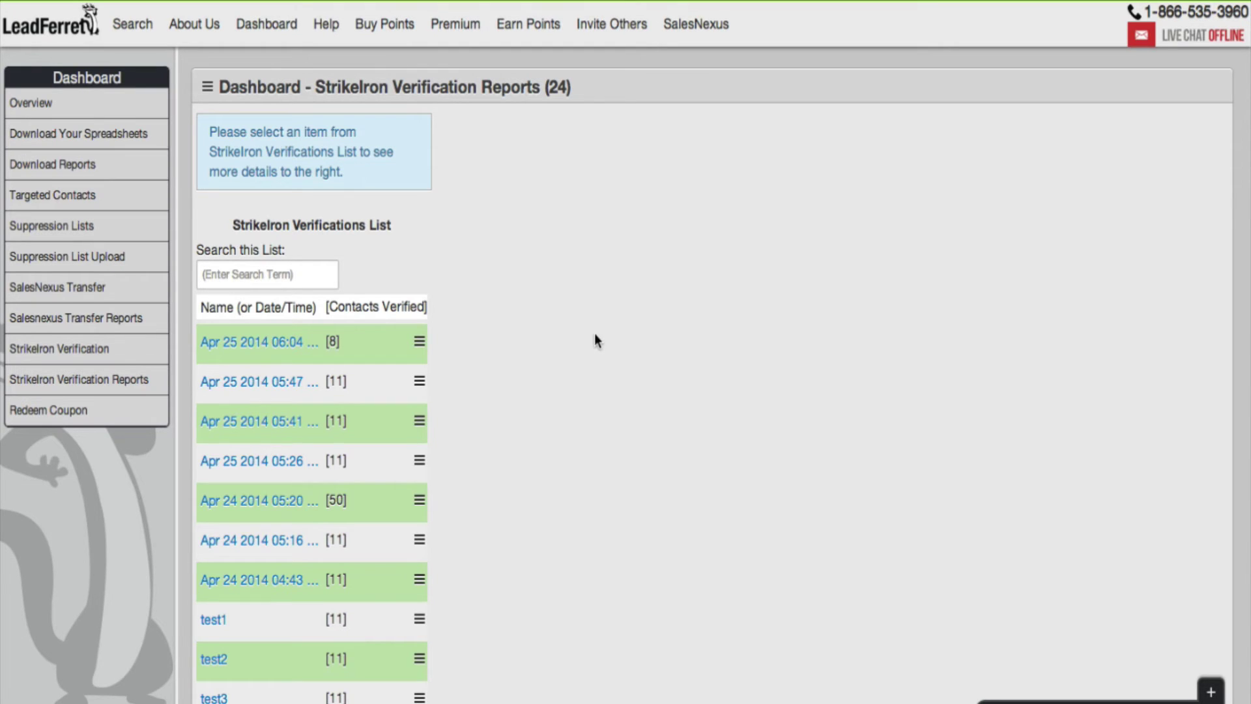
click(419, 341)
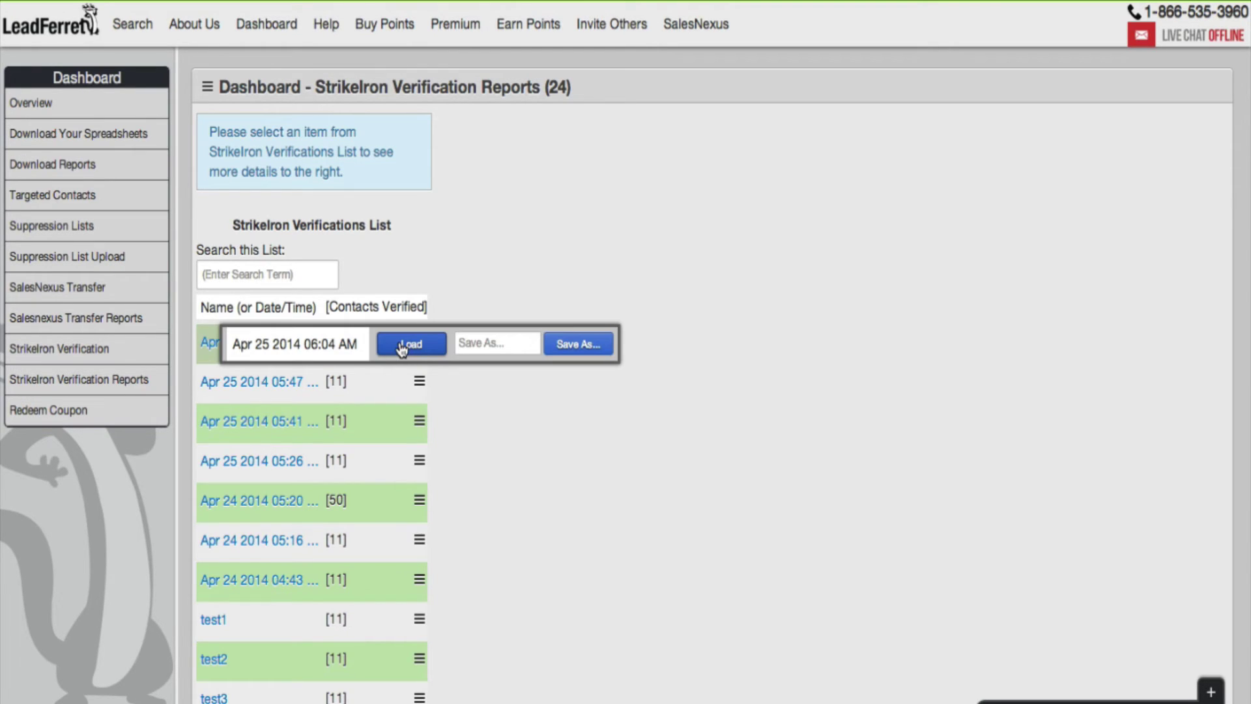
click(402, 345)
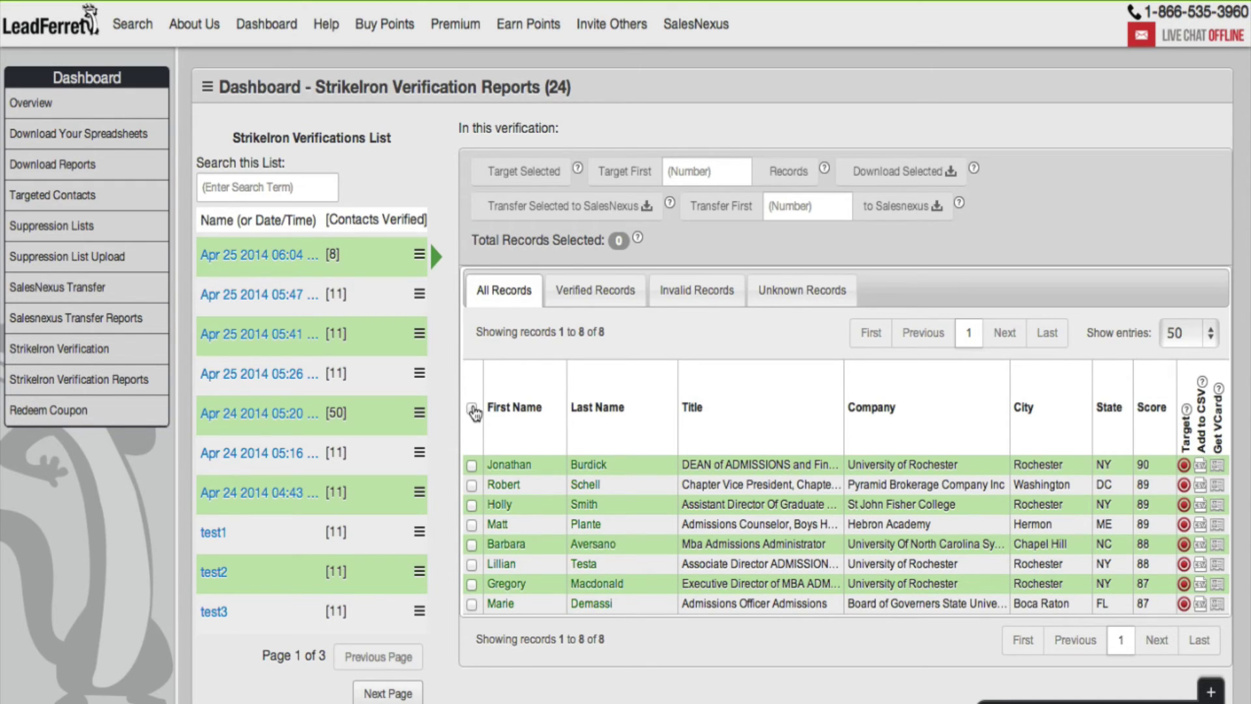
Select all eight records, then cancel the 1-point single-record CSV download.
click(472, 409)
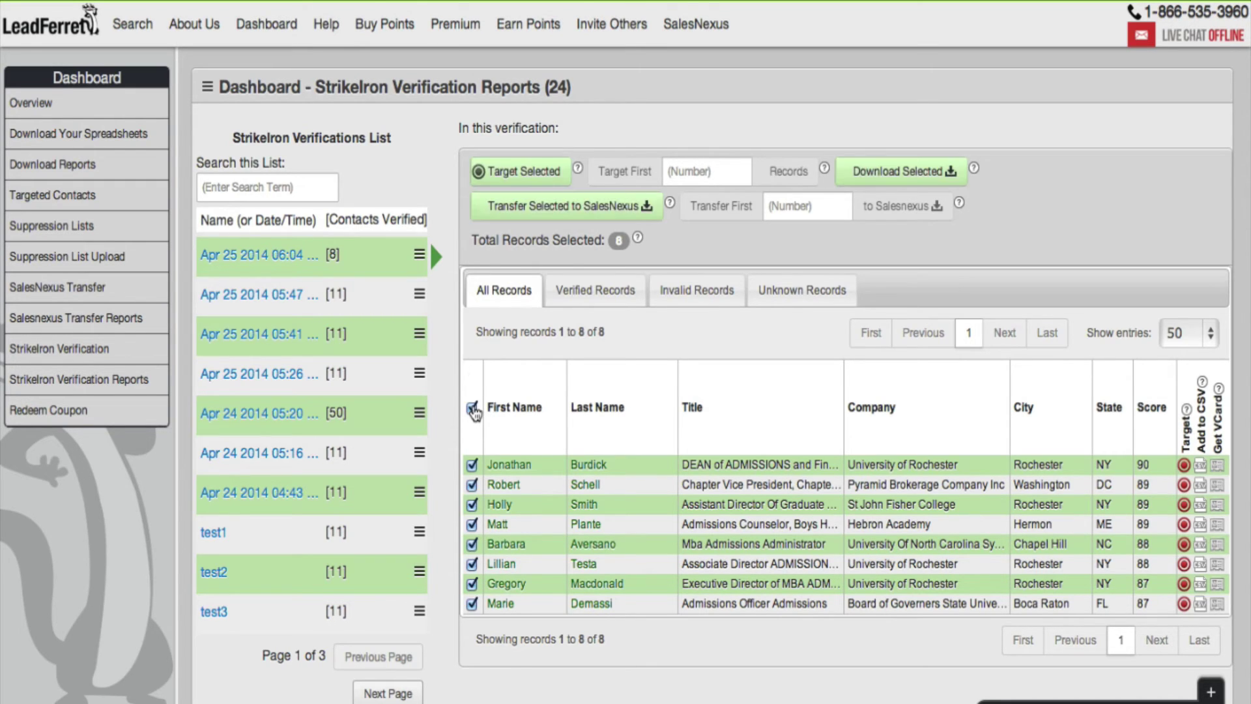
click(1200, 468)
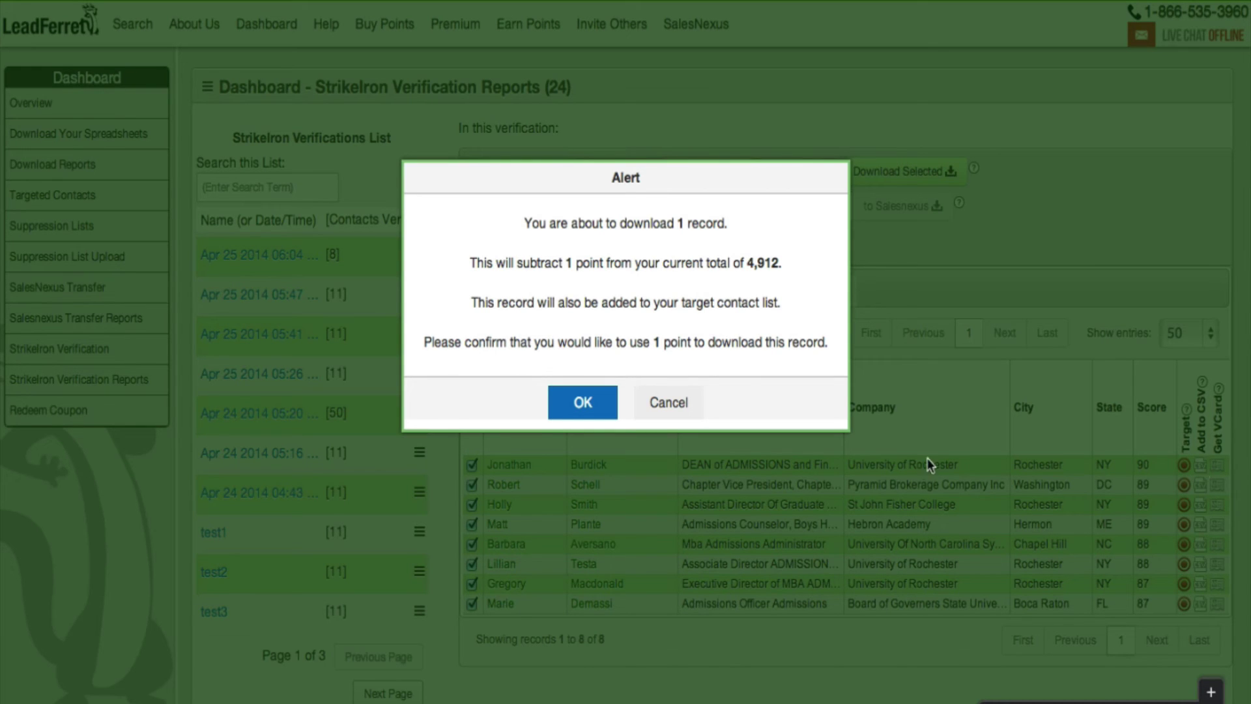
click(670, 404)
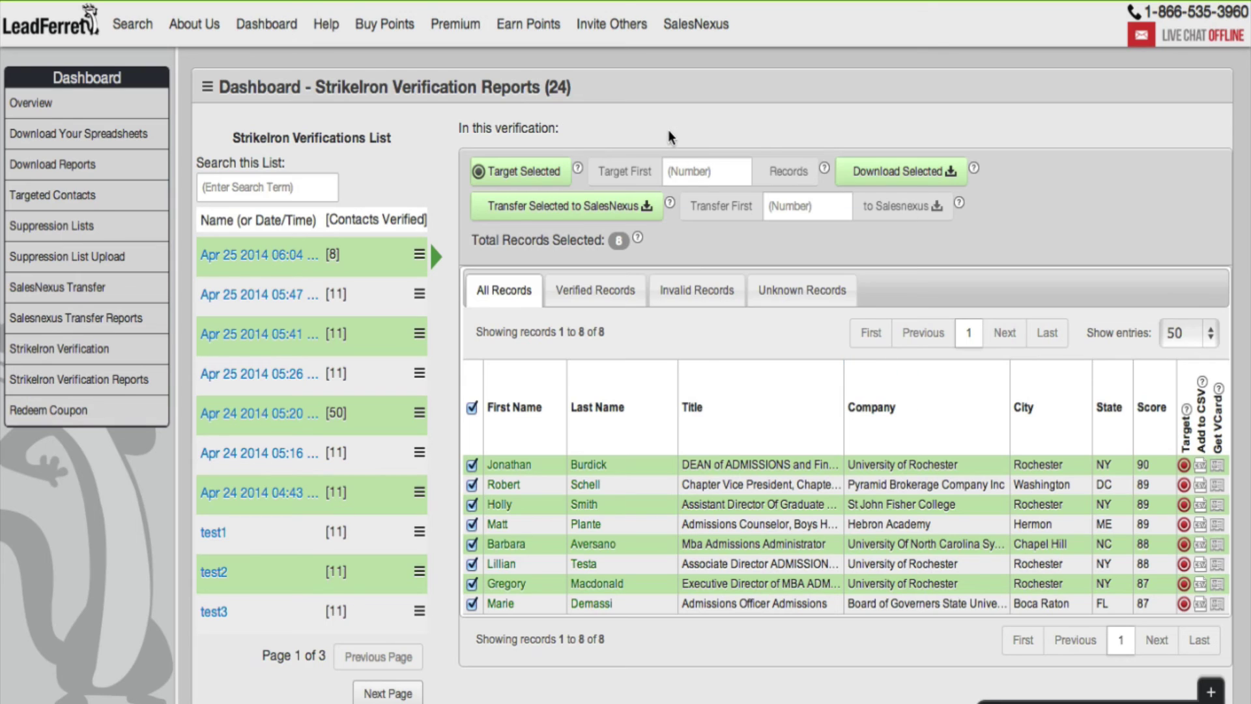
scroll(644, 337, down, 10)
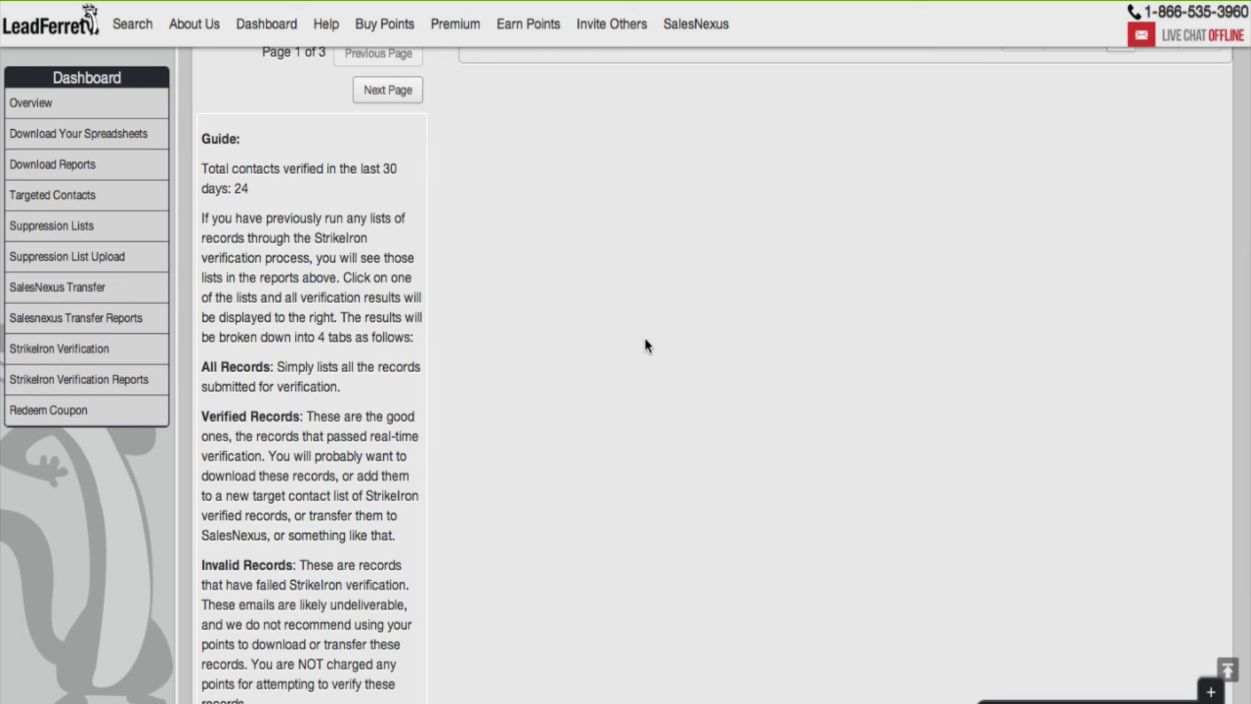
scroll(645, 341, down, 5)
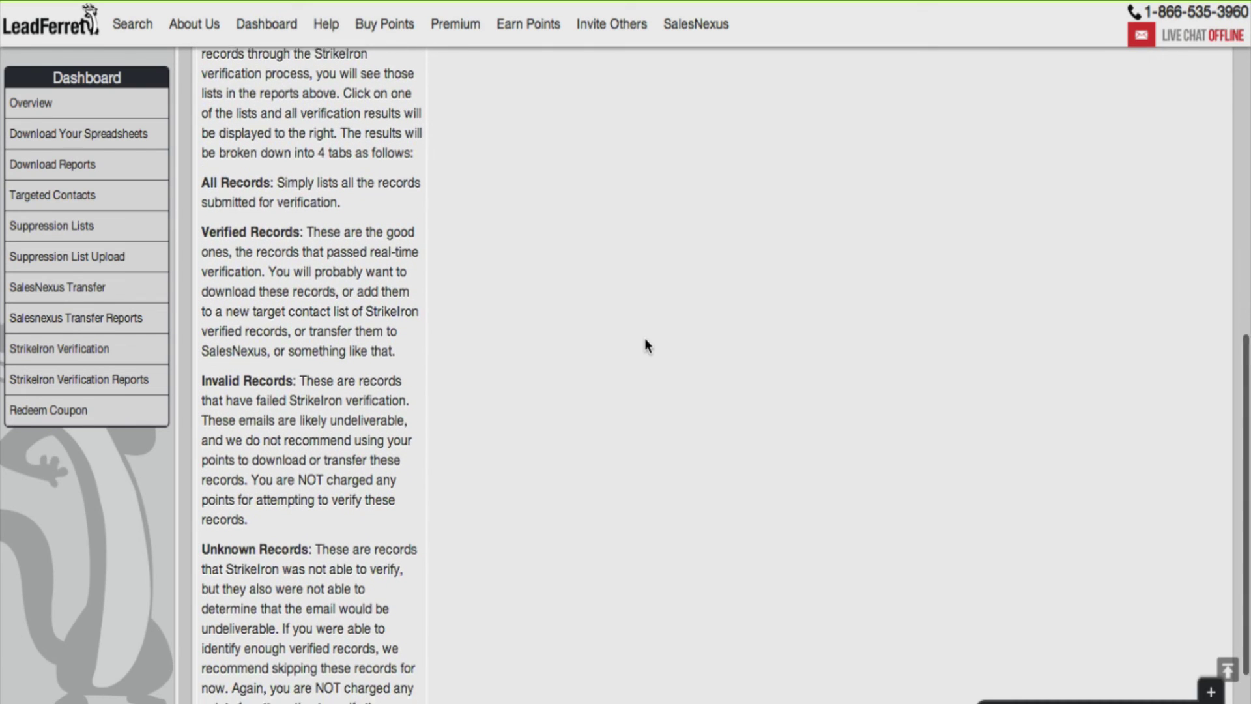
scroll(647, 345, down, 2)
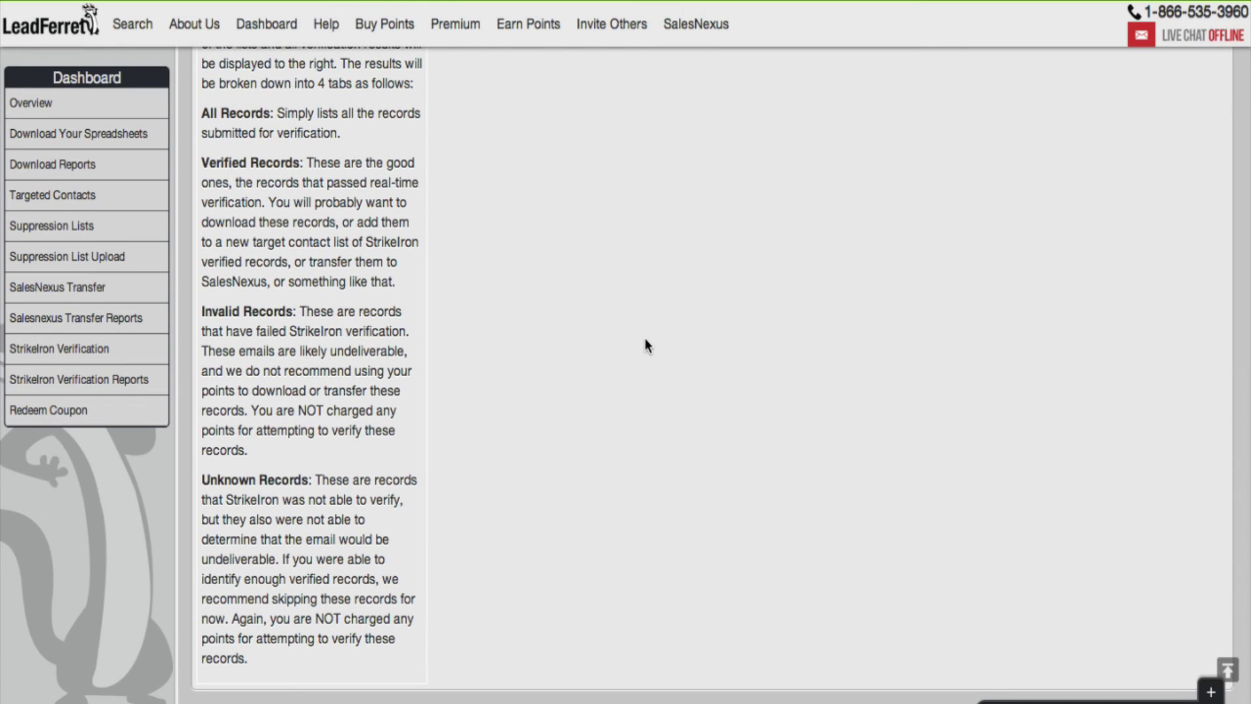
scroll(647, 344, up, 10)
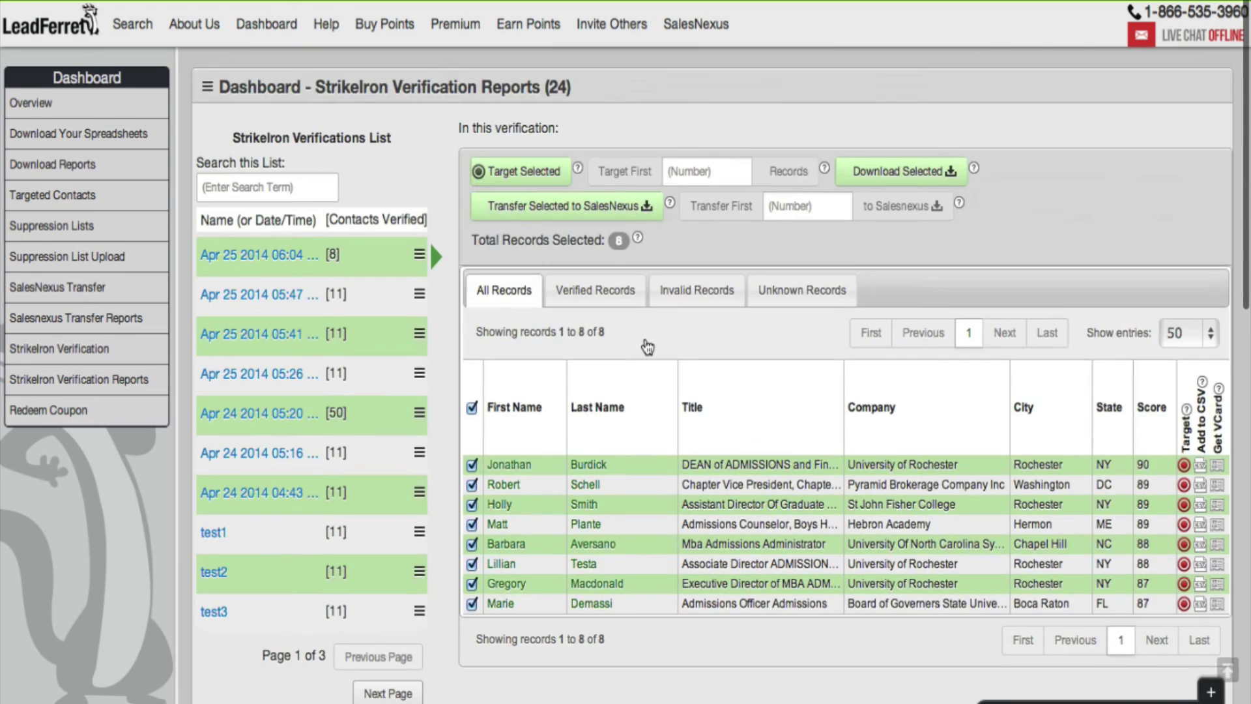